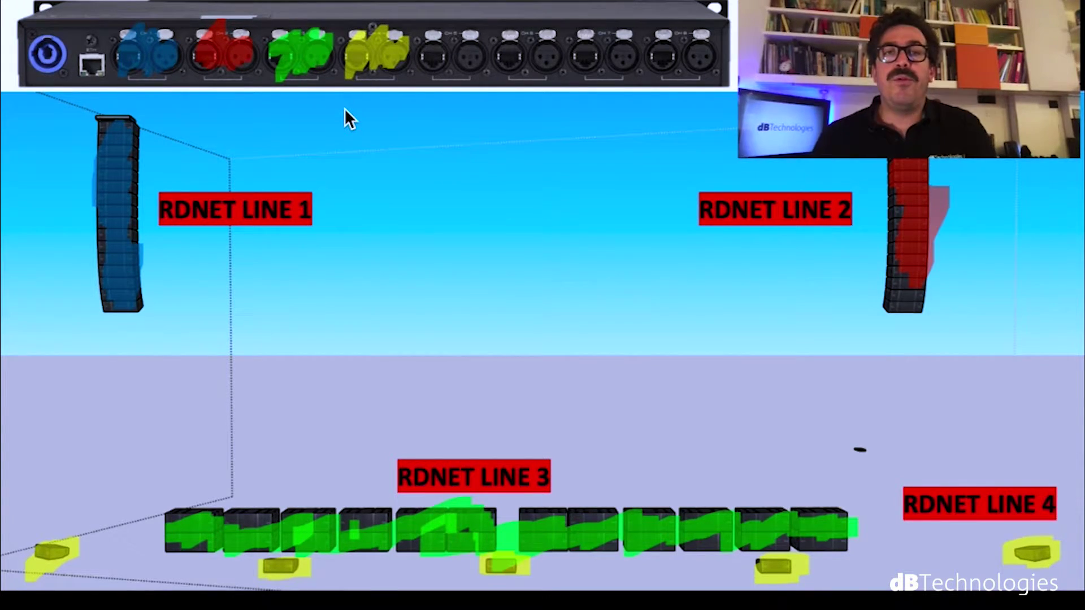
Advance the slideshow to the plain SKUNK ANANSIE V1 speaker layout slide
key(Right)
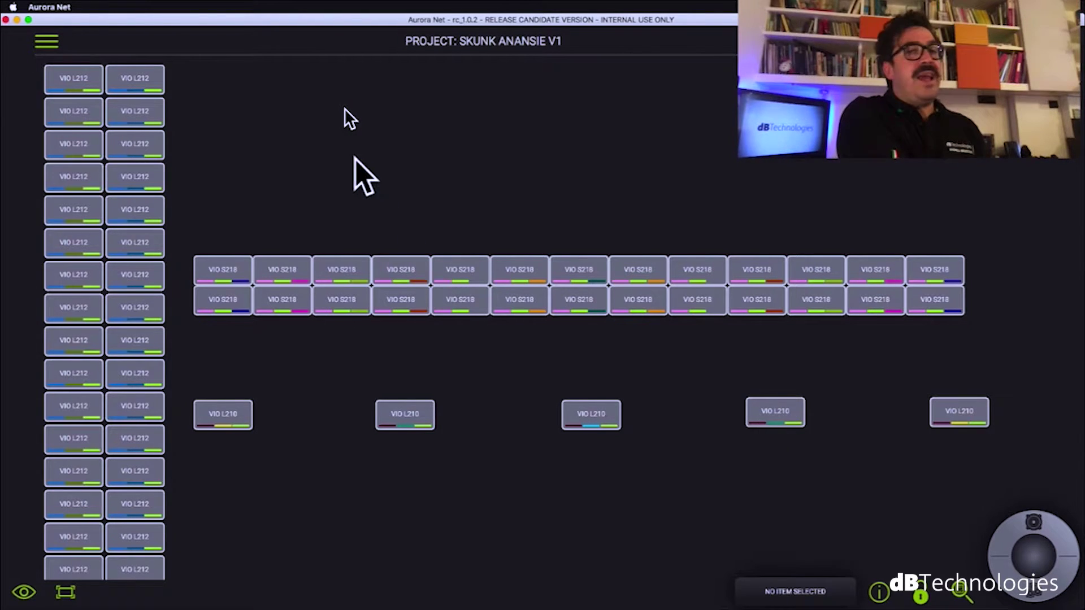
drag(173, 75, 63, 560)
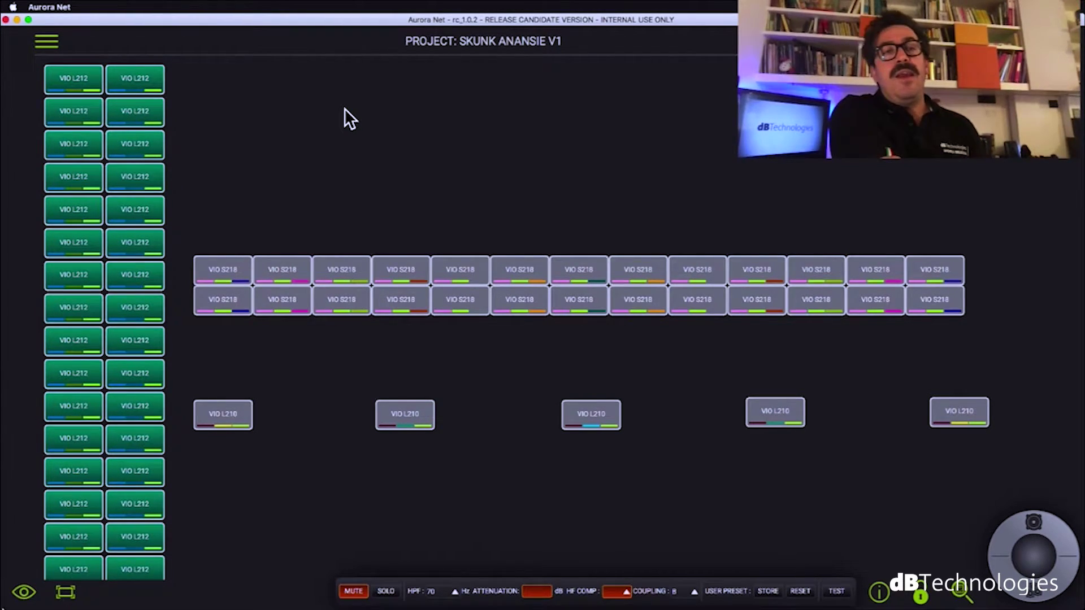
drag(210, 225, 222, 440)
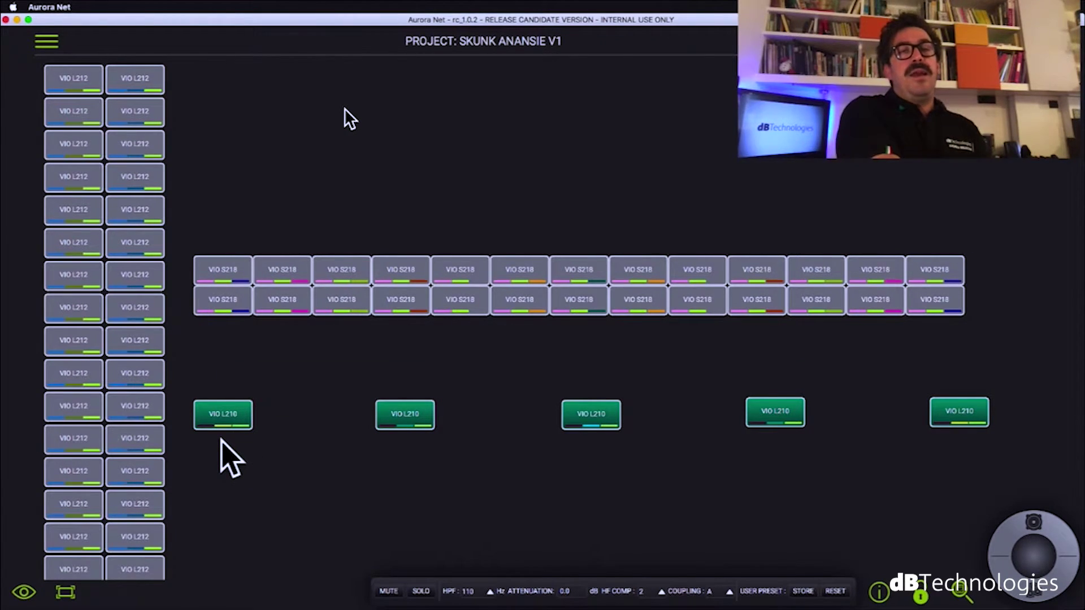
click(182, 427)
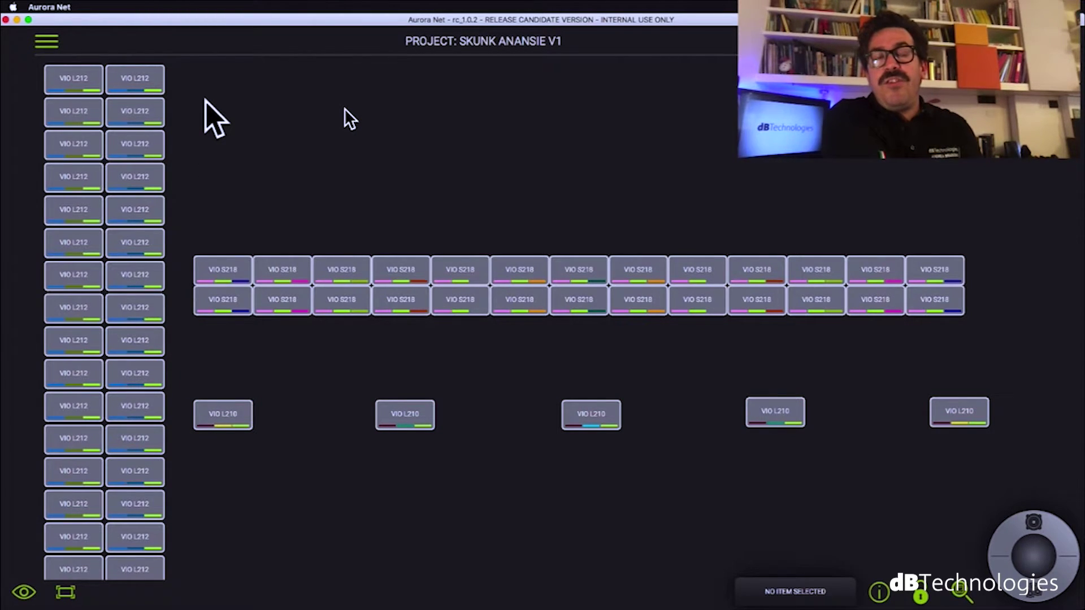
drag(184, 81, 33, 578)
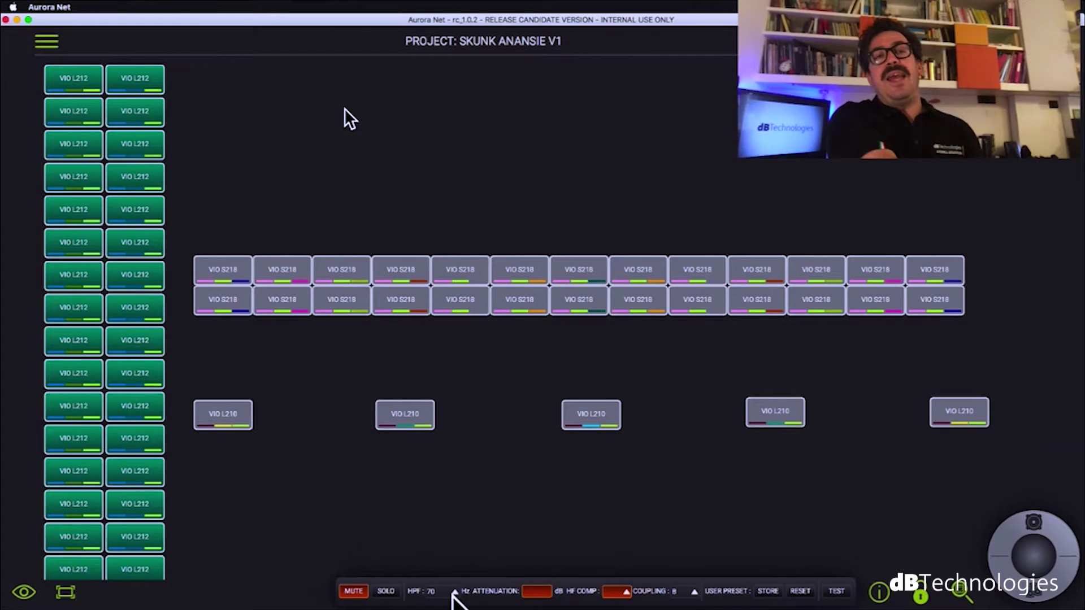
drag(223, 334, 978, 285)
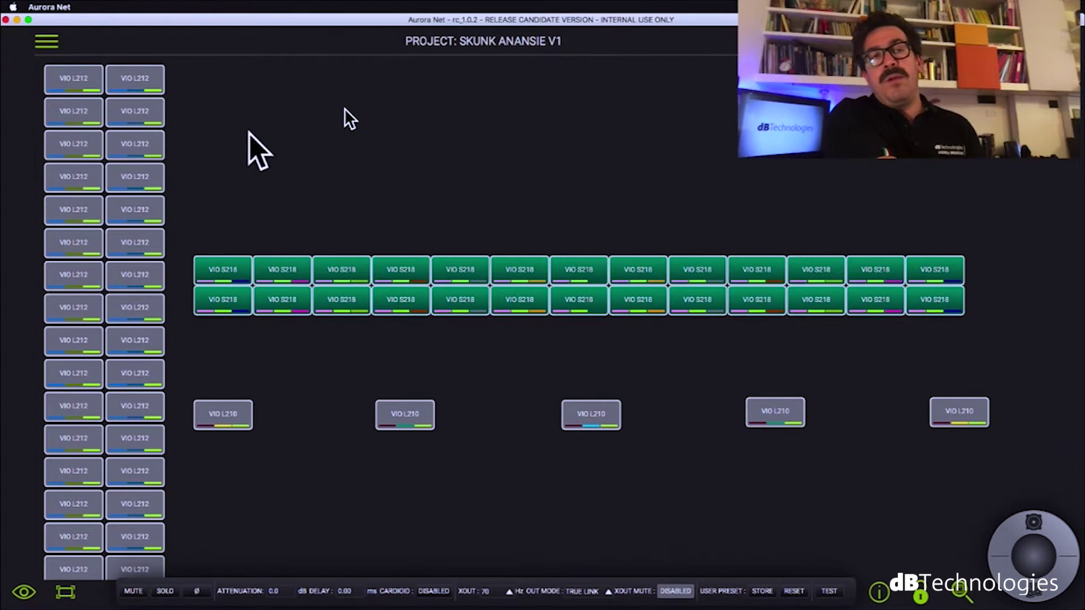
drag(173, 77, 74, 590)
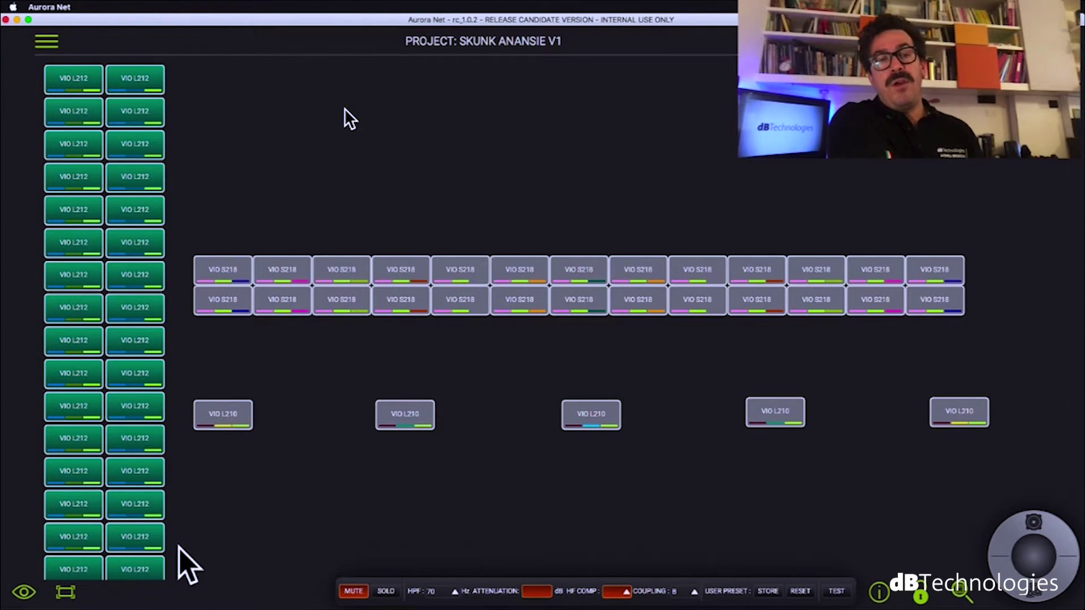
drag(175, 565, 73, 559)
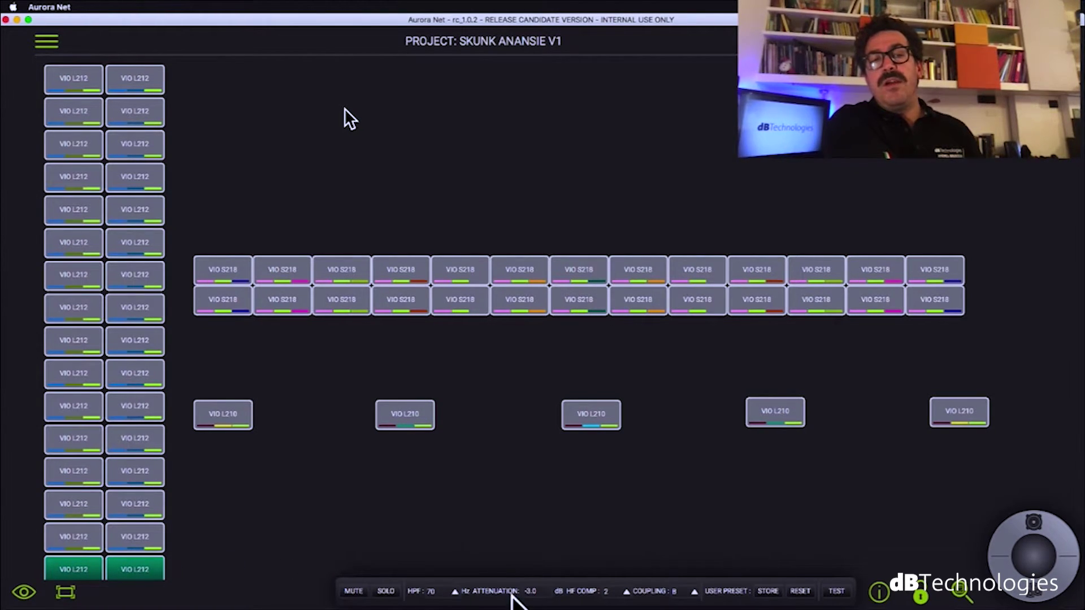
click(82, 531)
click(127, 534)
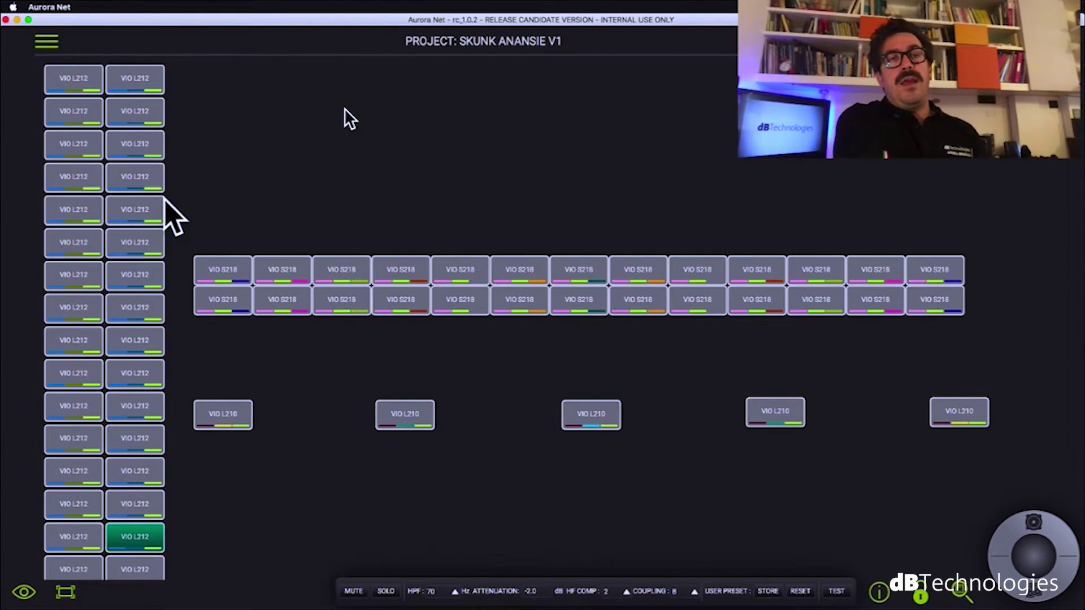
click(177, 66)
drag(177, 67, 69, 168)
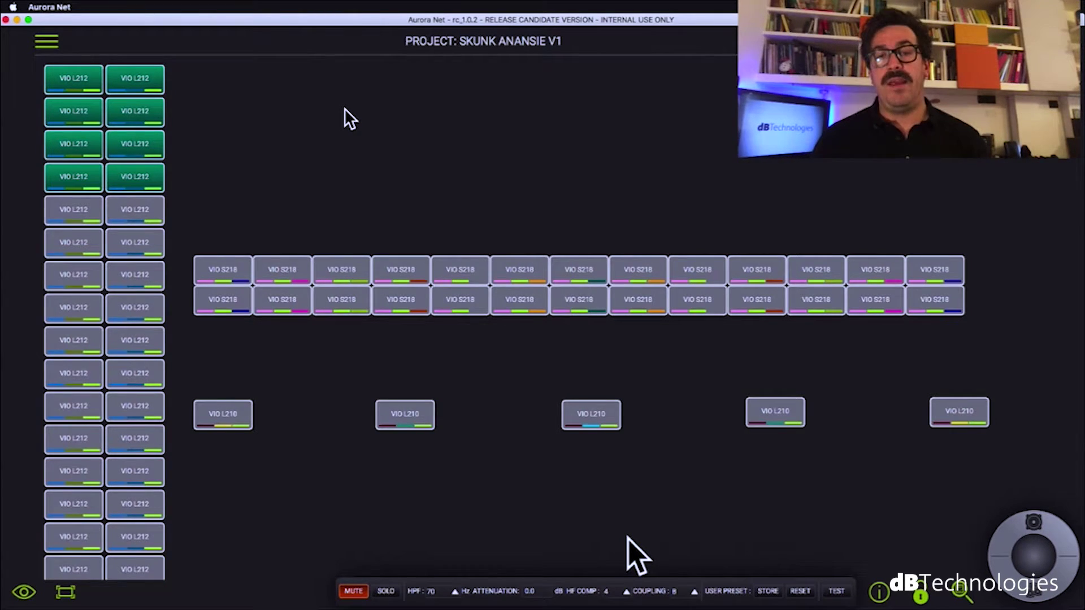
click(618, 590)
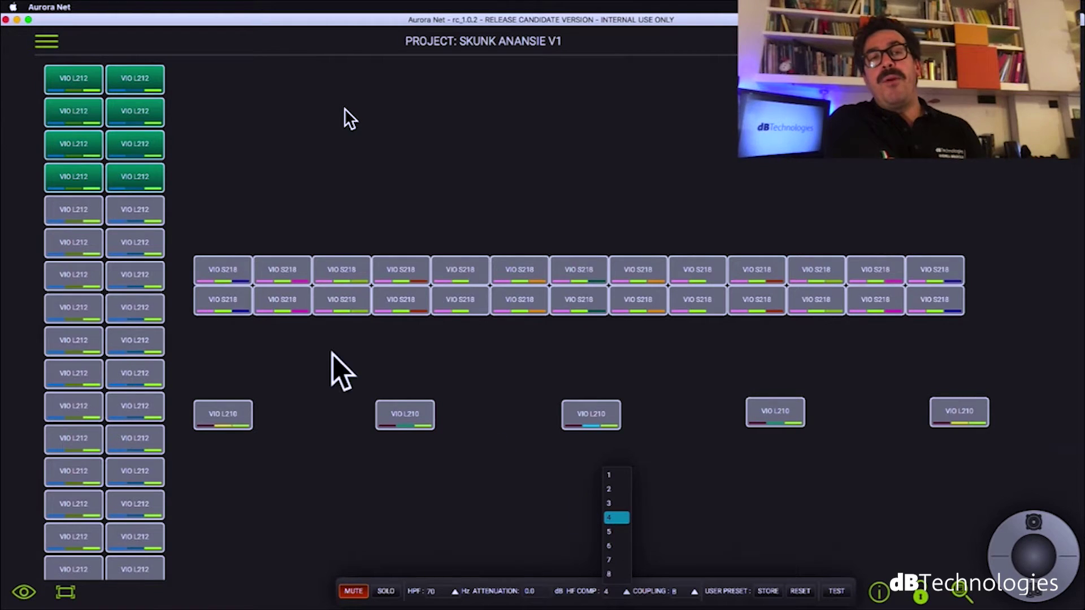
click(168, 218)
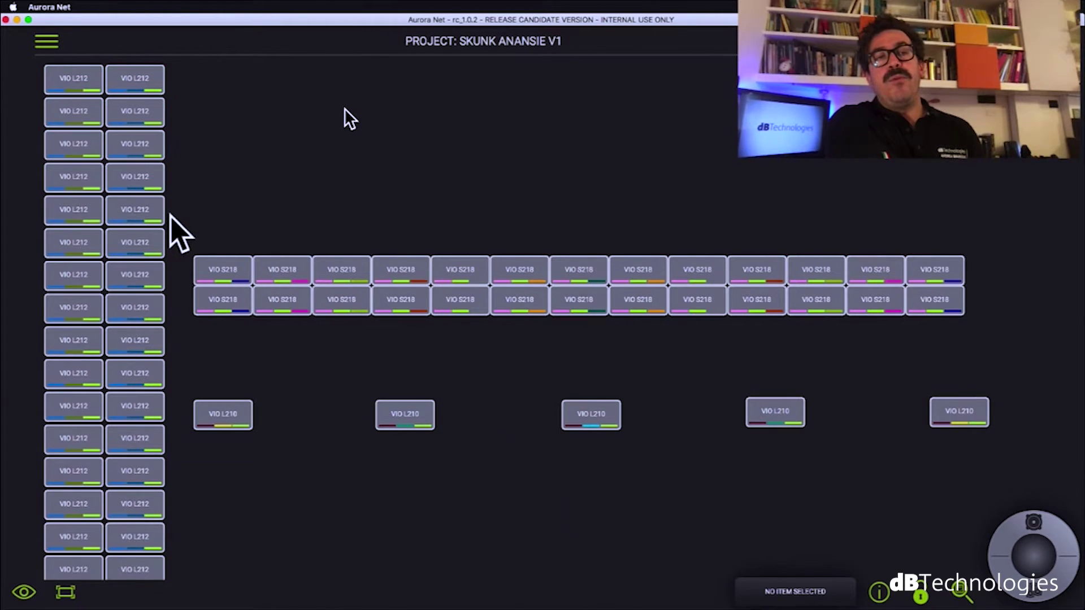
drag(168, 218, 81, 427)
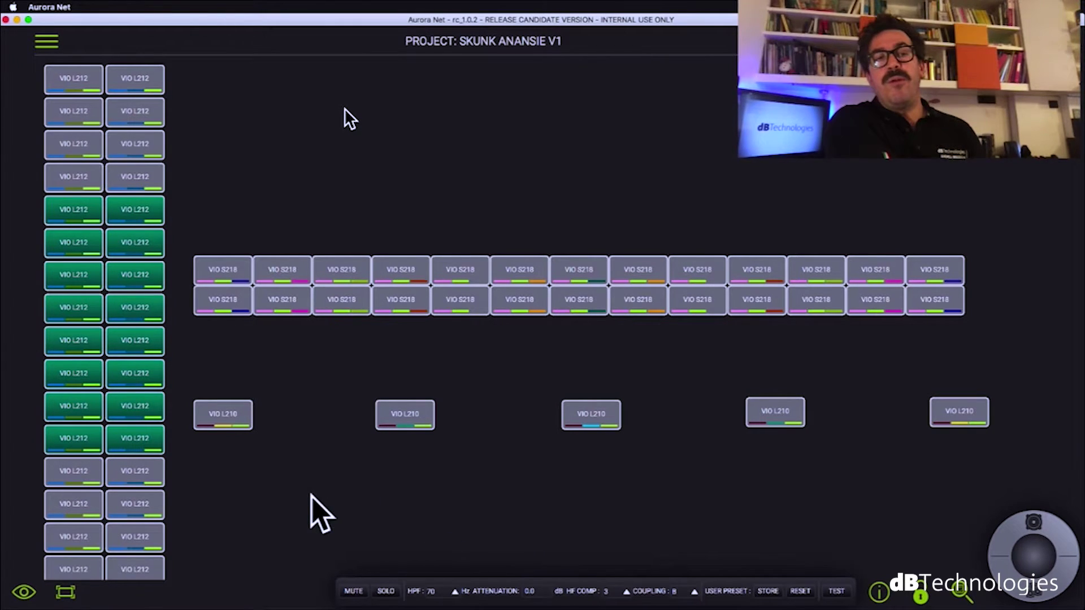
click(204, 484)
drag(204, 485, 73, 562)
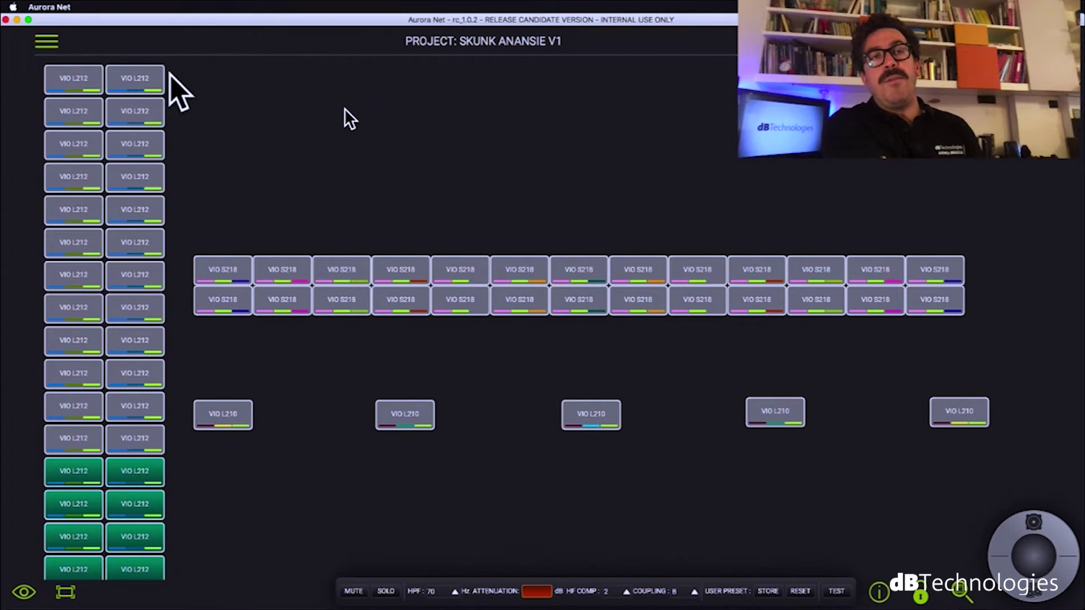
drag(172, 78, 72, 587)
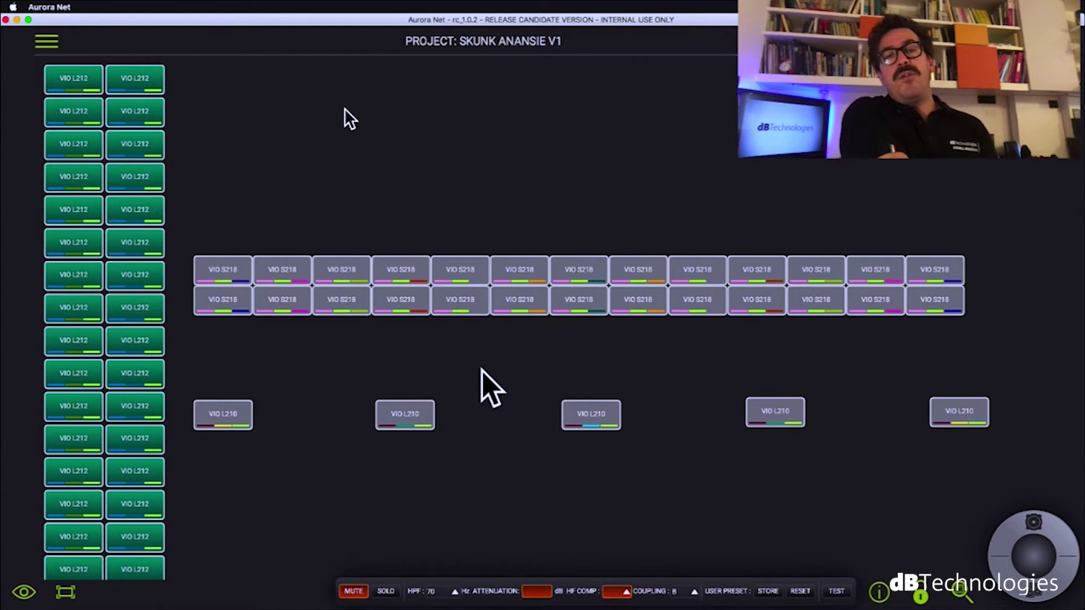
click(489, 389)
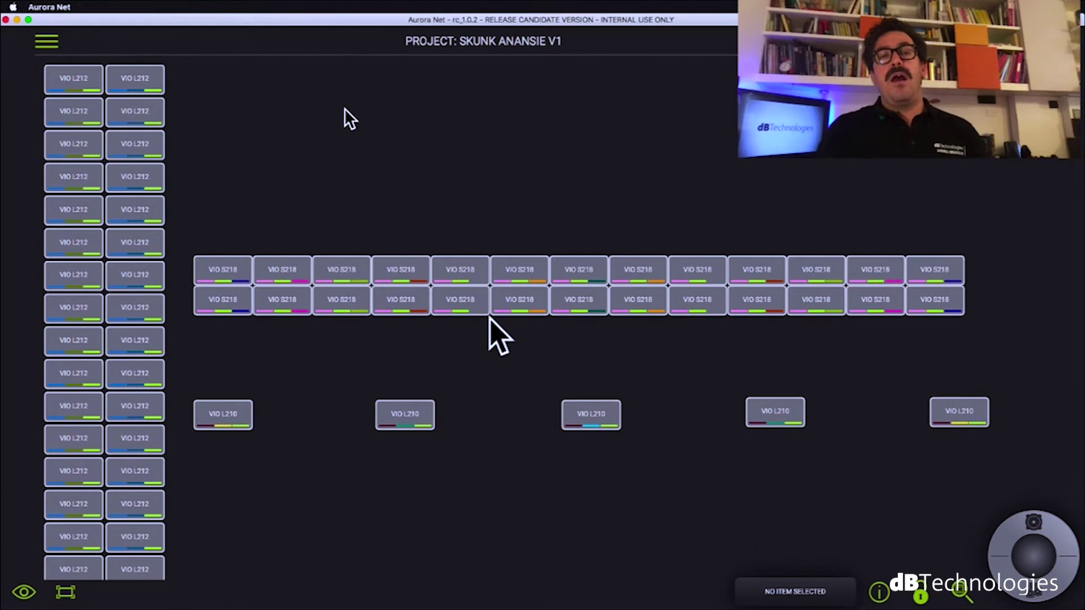
double_click(224, 406)
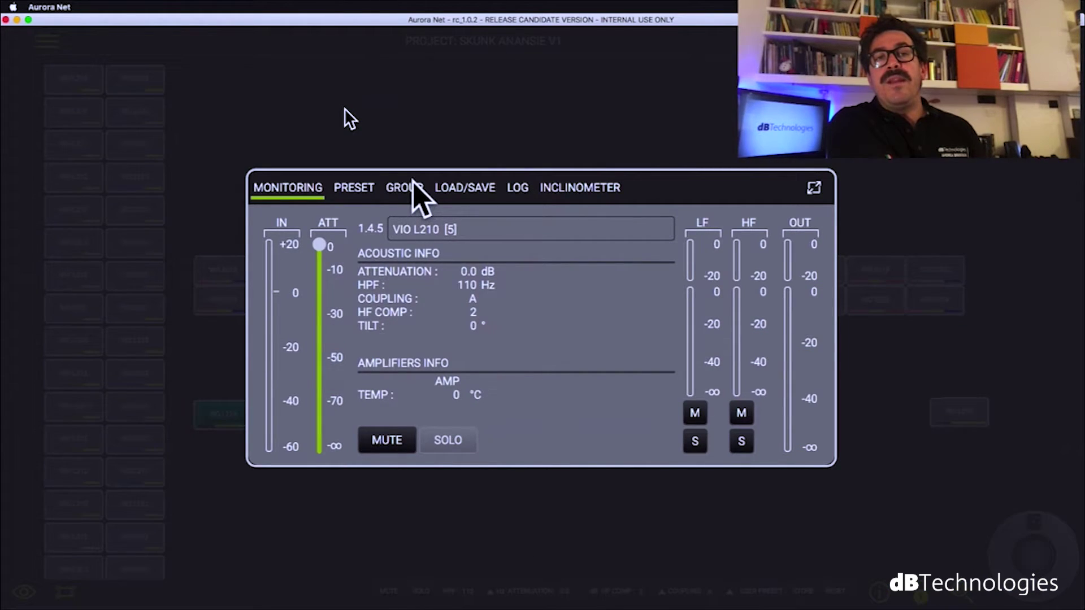
click(413, 203)
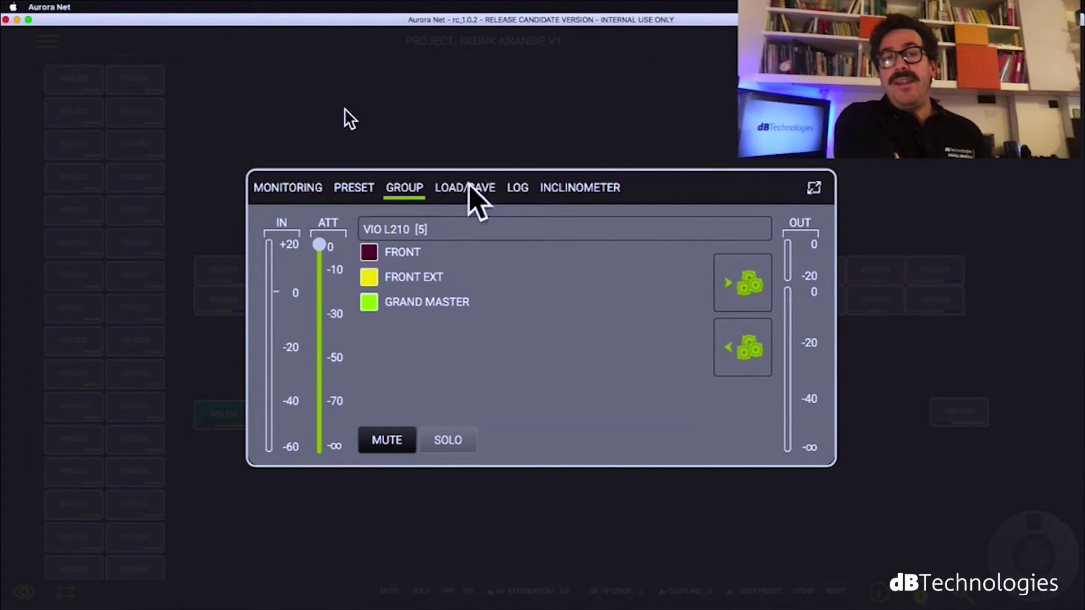
click(465, 88)
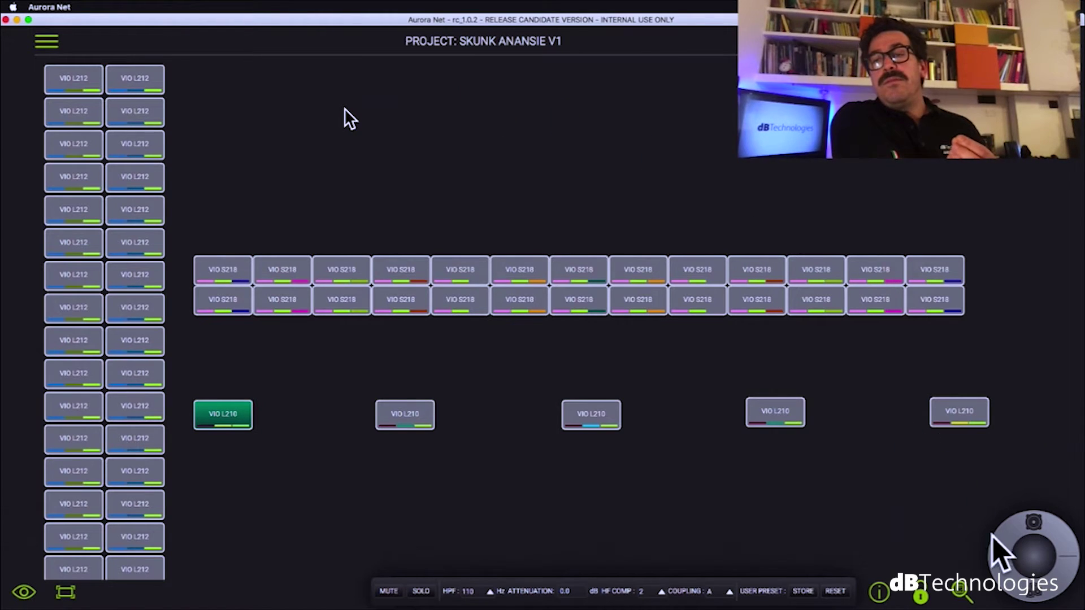
Open the group overview, deselect SUB and select the GRAND MASTER group panel
click(1017, 589)
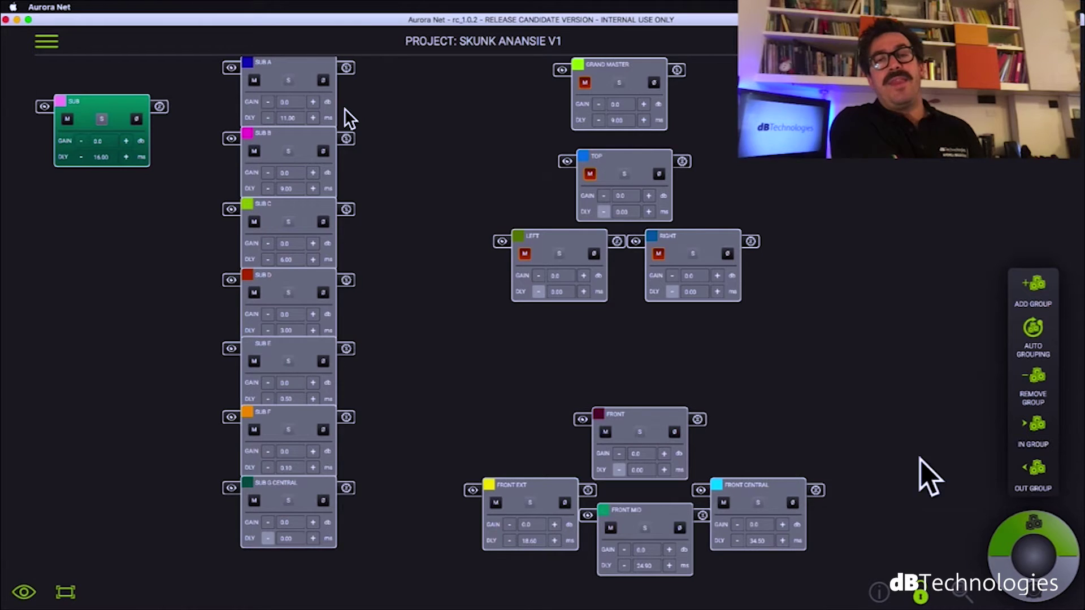
click(924, 466)
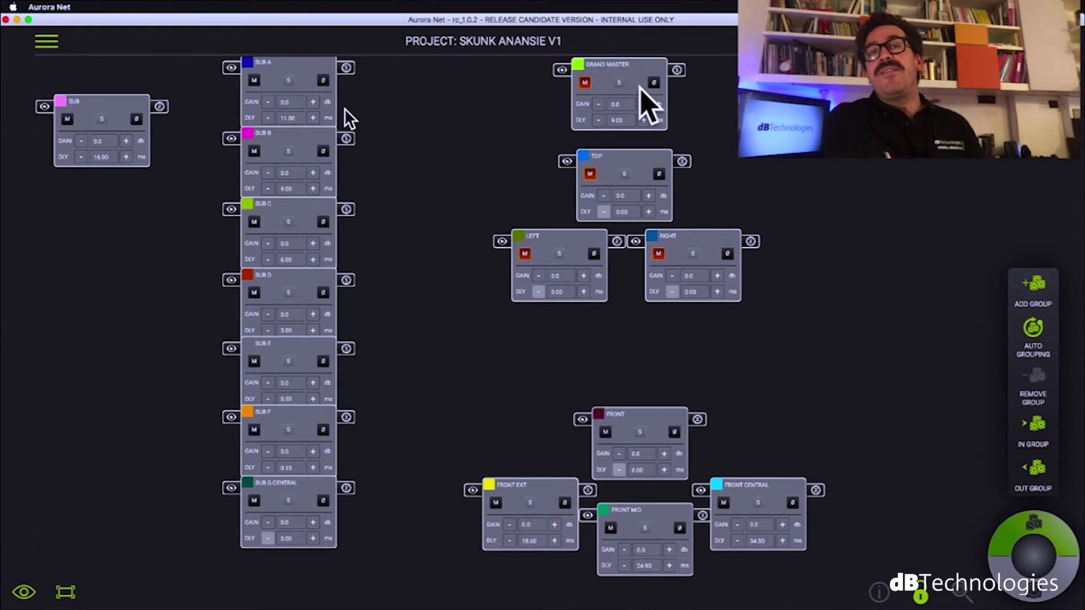
mouse_move(642, 90)
mouse_down()
mouse_move(583, 100)
mouse_move(640, 87)
mouse_up()
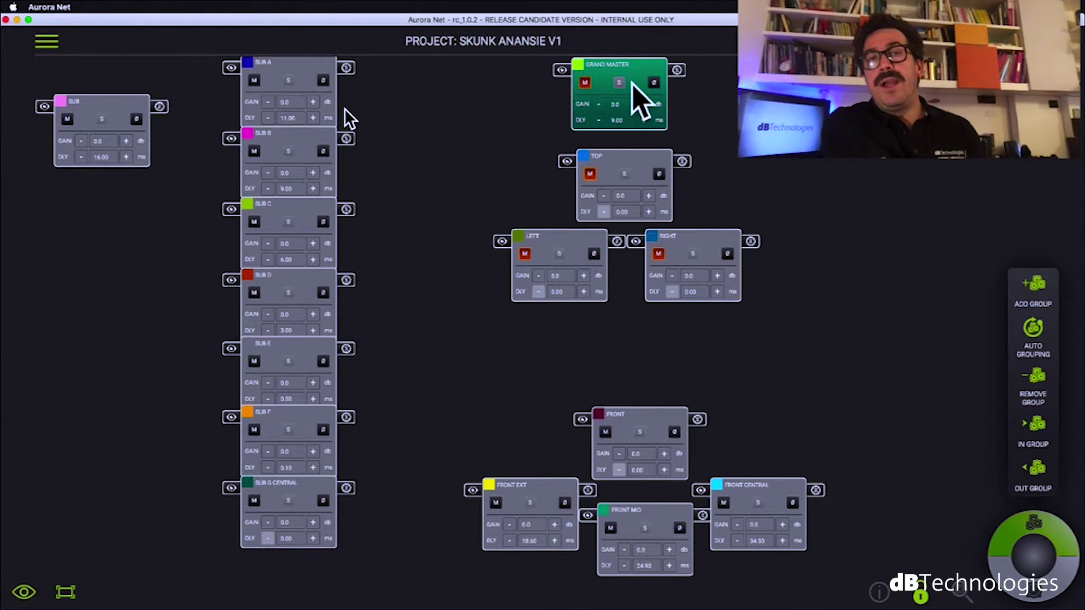
double_click(641, 99)
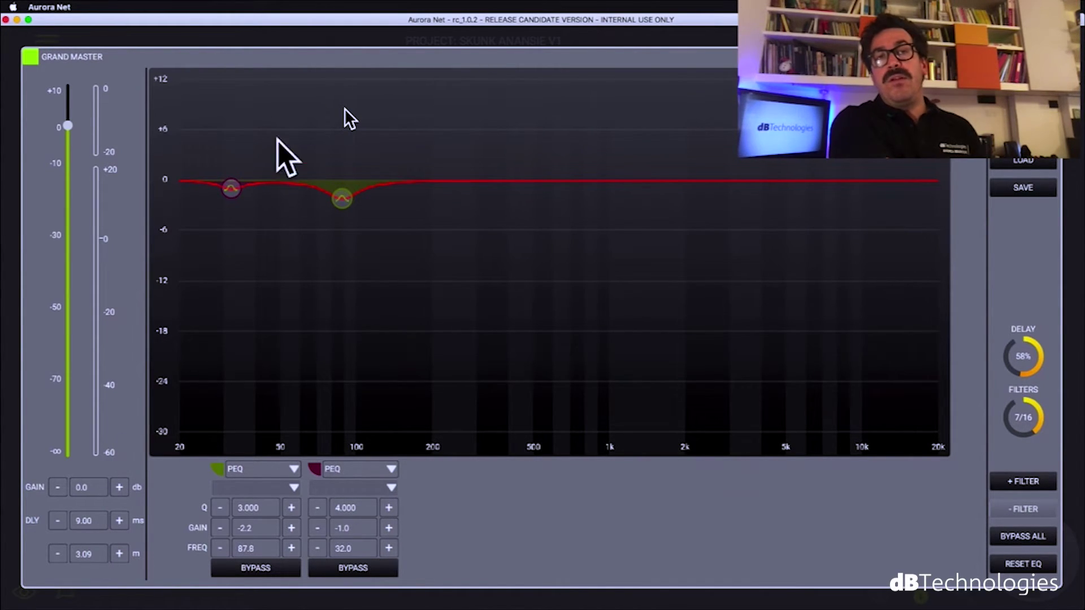
click(360, 34)
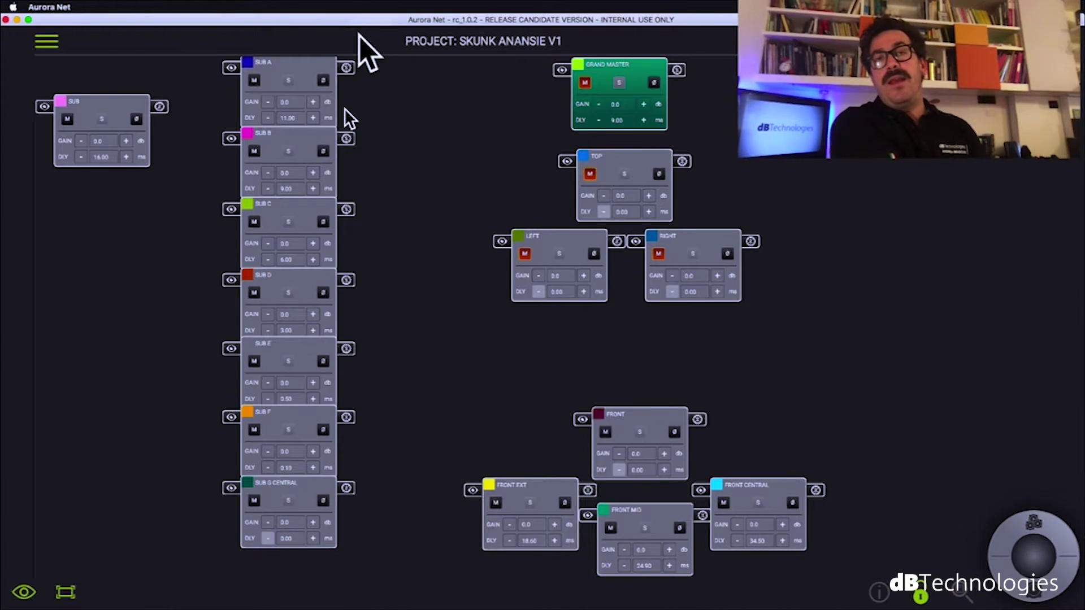
Select the FRONT group instead of the TOP group
click(642, 172)
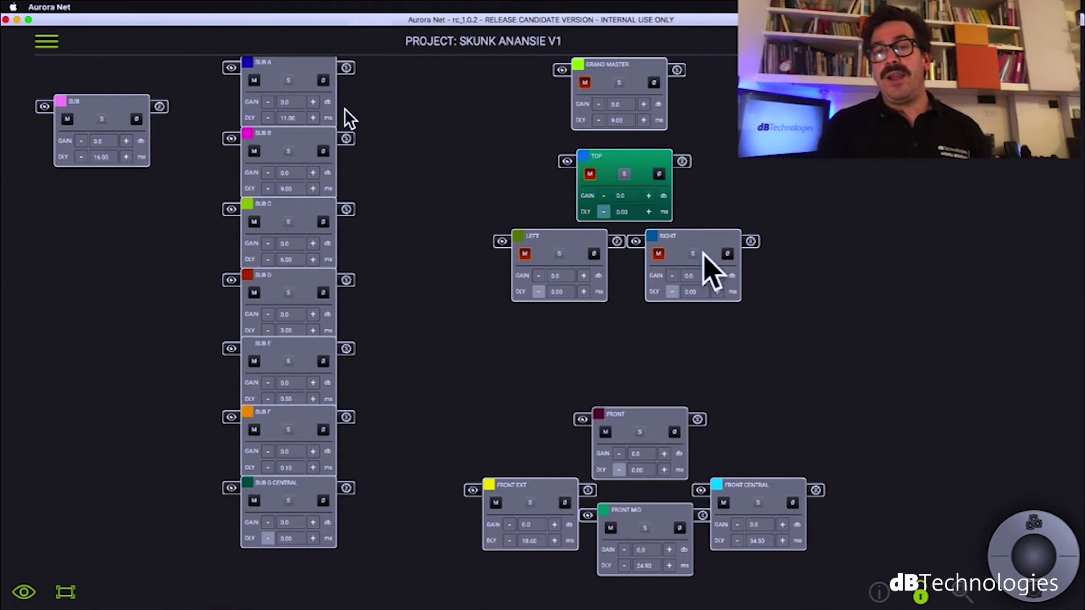
click(657, 429)
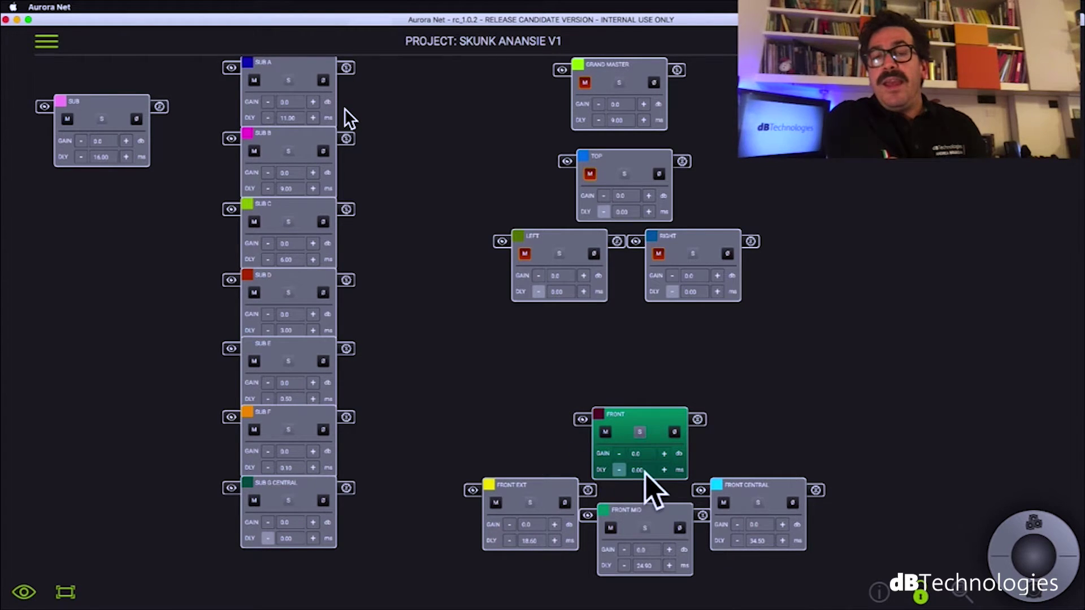
scroll(656, 492, up, 5)
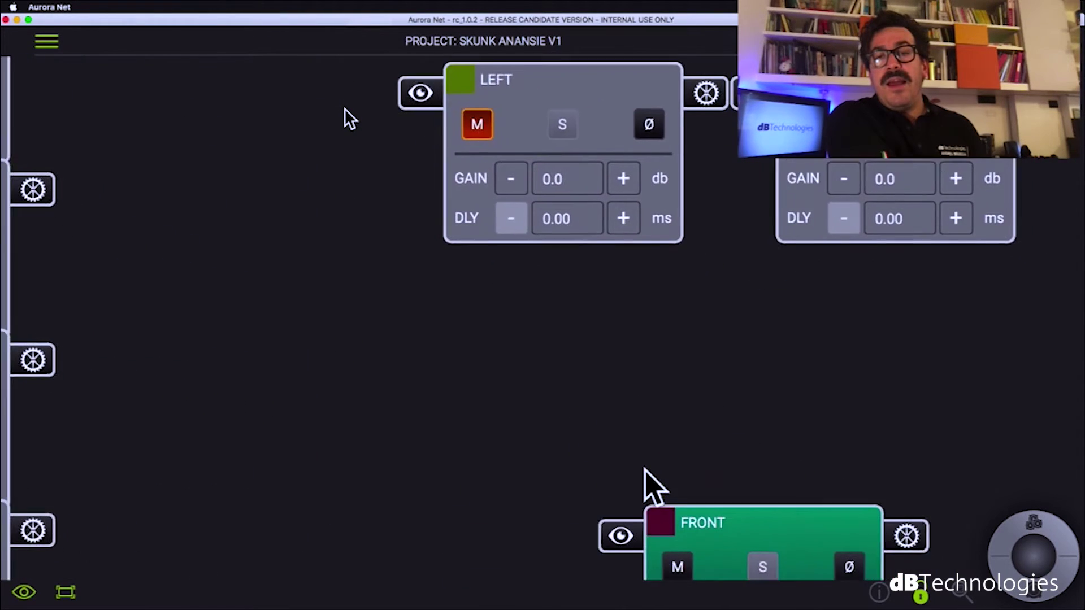
Show the VIO L210 cabinets of the FRONT EXT and FRONT CENTRAL groups
scroll(647, 472, down, 5)
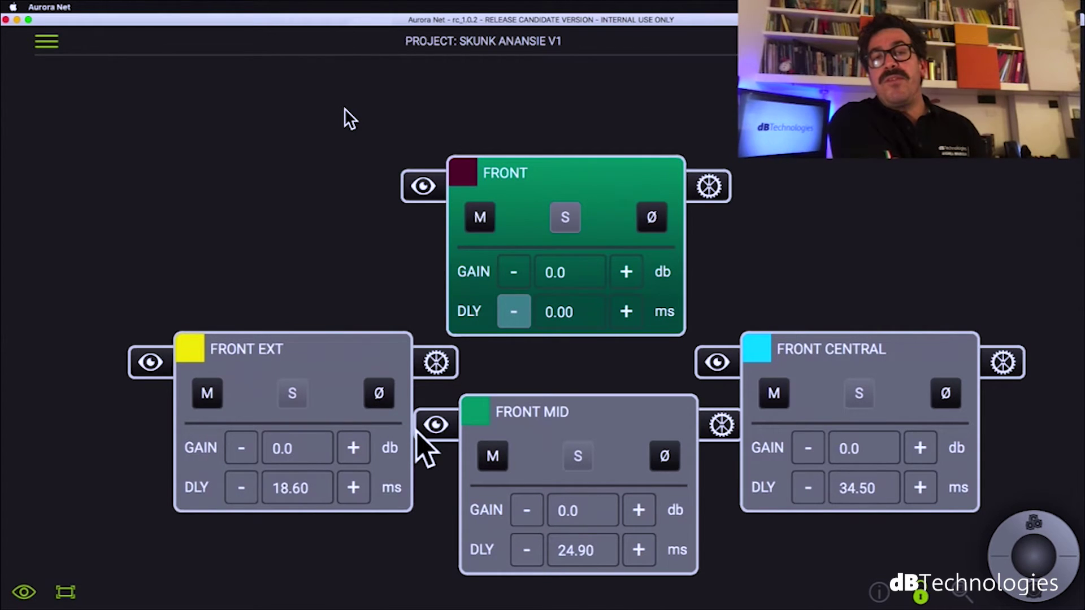
scroll(425, 450, down, 4)
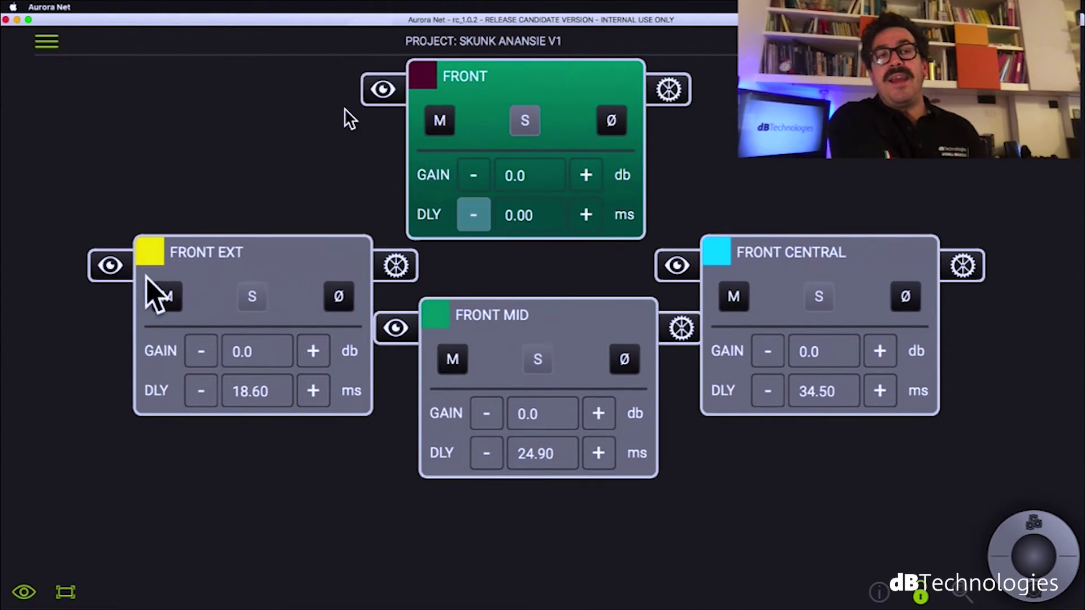
click(108, 267)
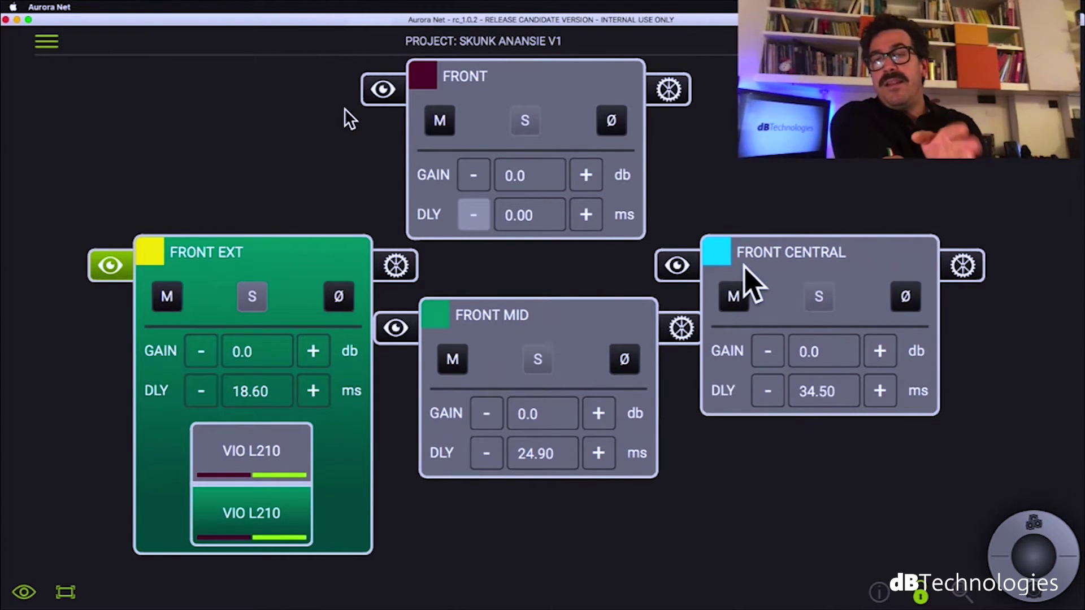
click(686, 257)
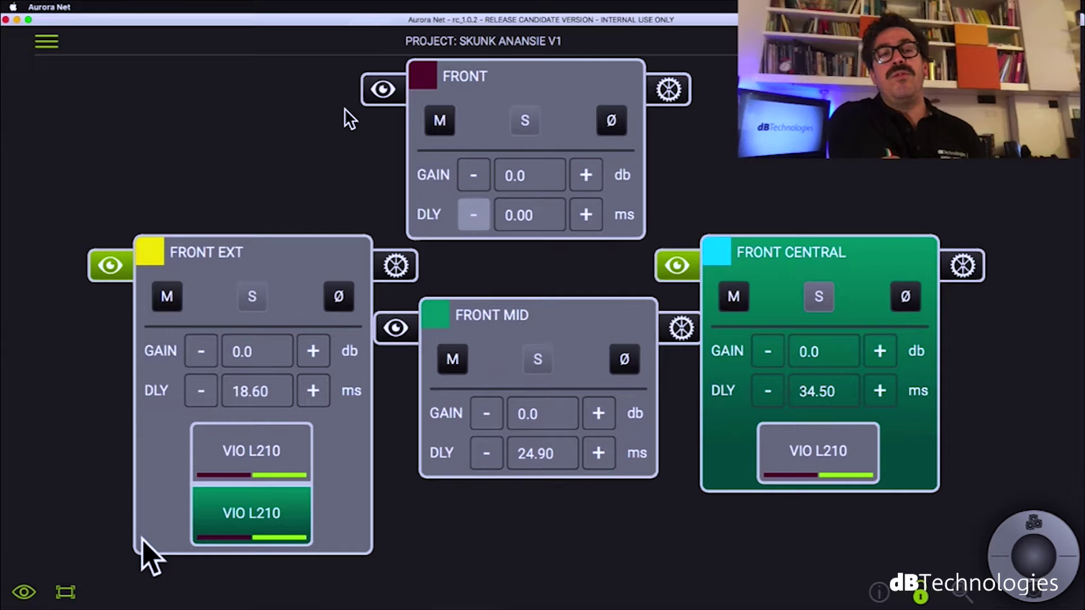
Frame the whole group canvas, from SUB A–G through GRAND MASTER to the front groups
click(66, 587)
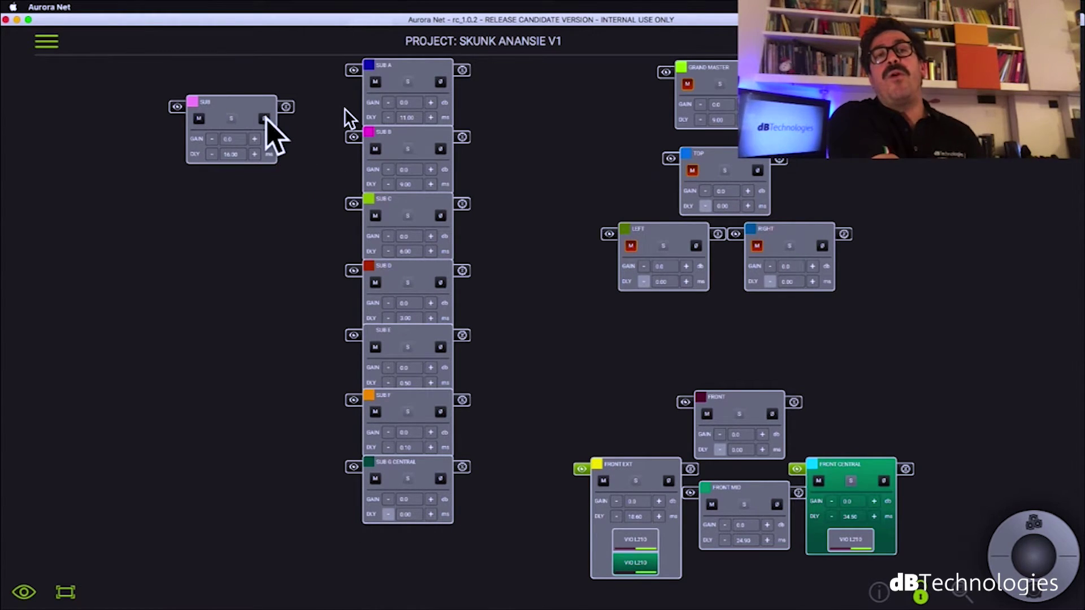
scroll(223, 152, up, 10)
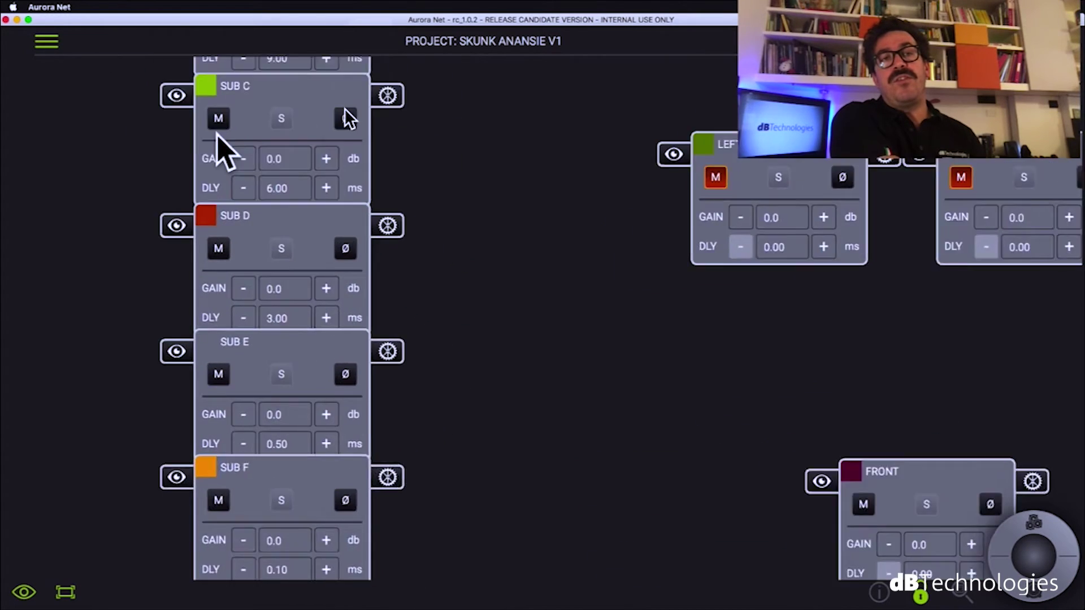
scroll(217, 139, left, 5)
scroll(218, 139, up, 3)
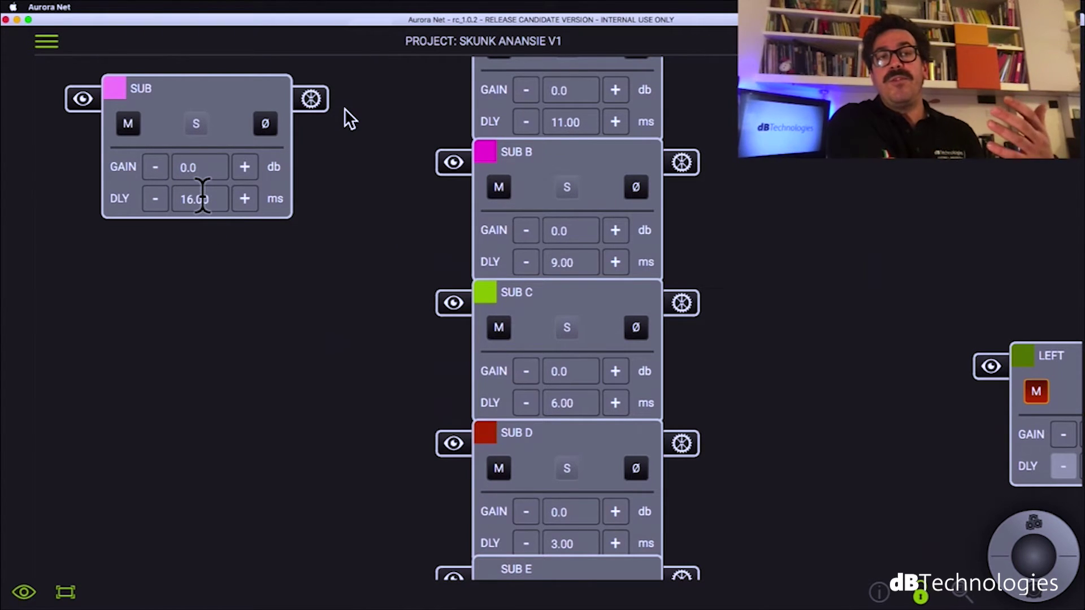
click(66, 592)
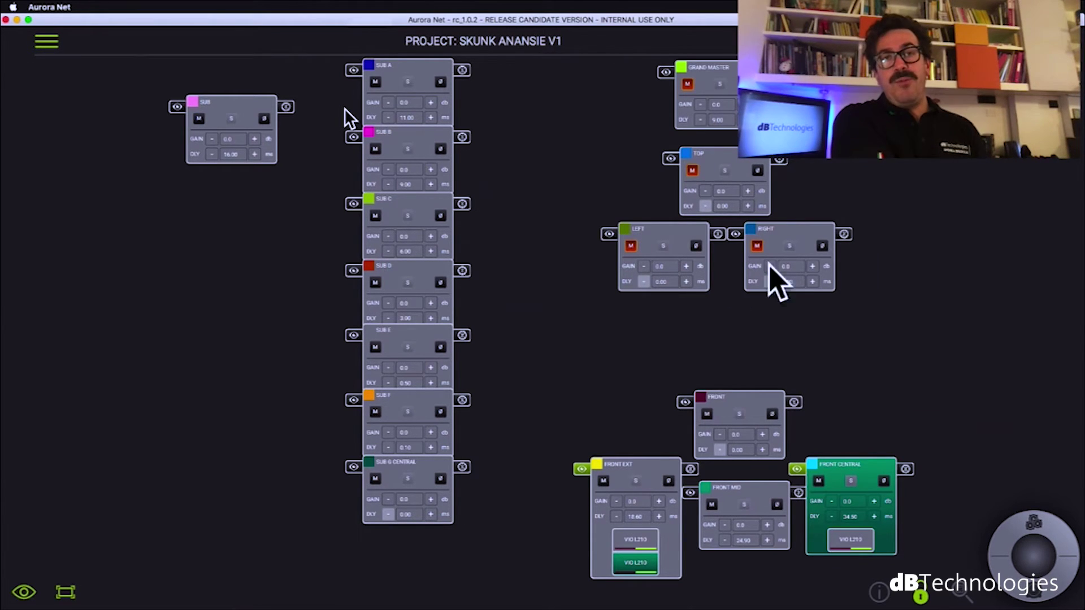
Enter 12 ms delay for SUB A and 8 ms for SUB B, then refit the view
click(407, 117)
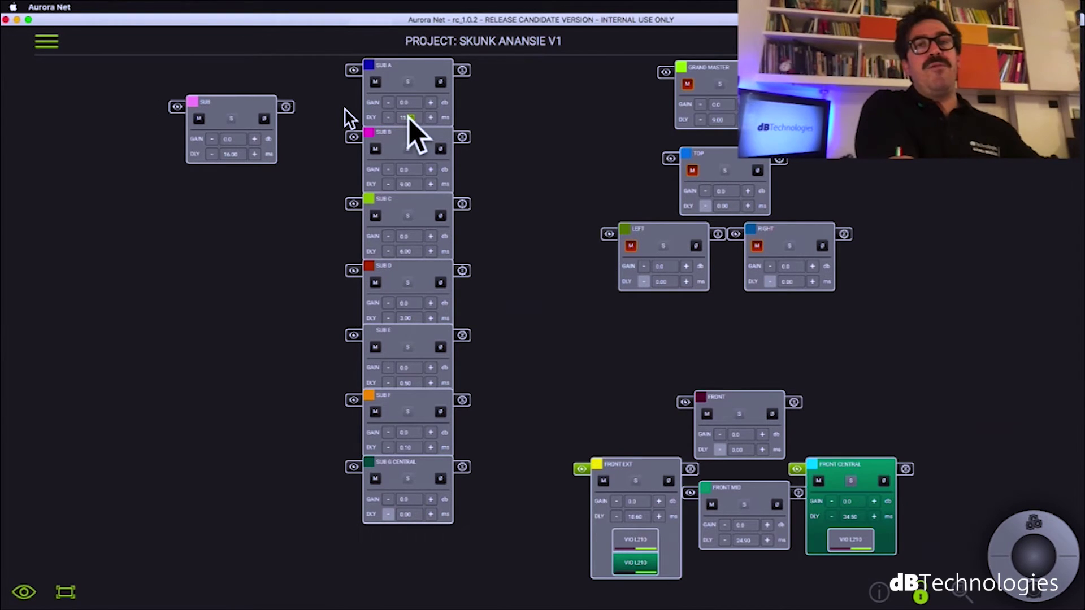
text(12)
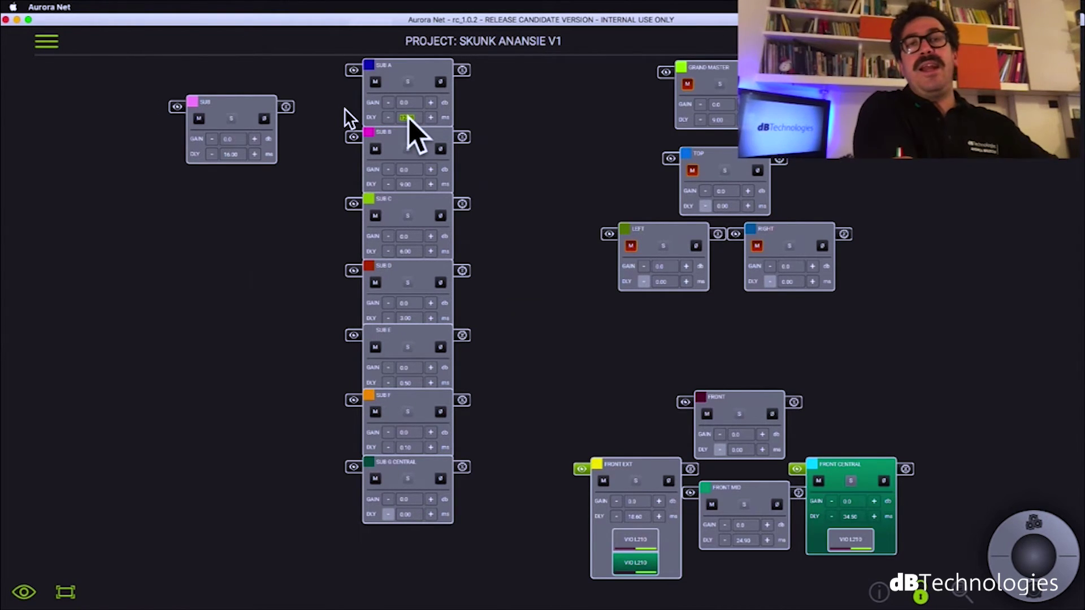
click(416, 185)
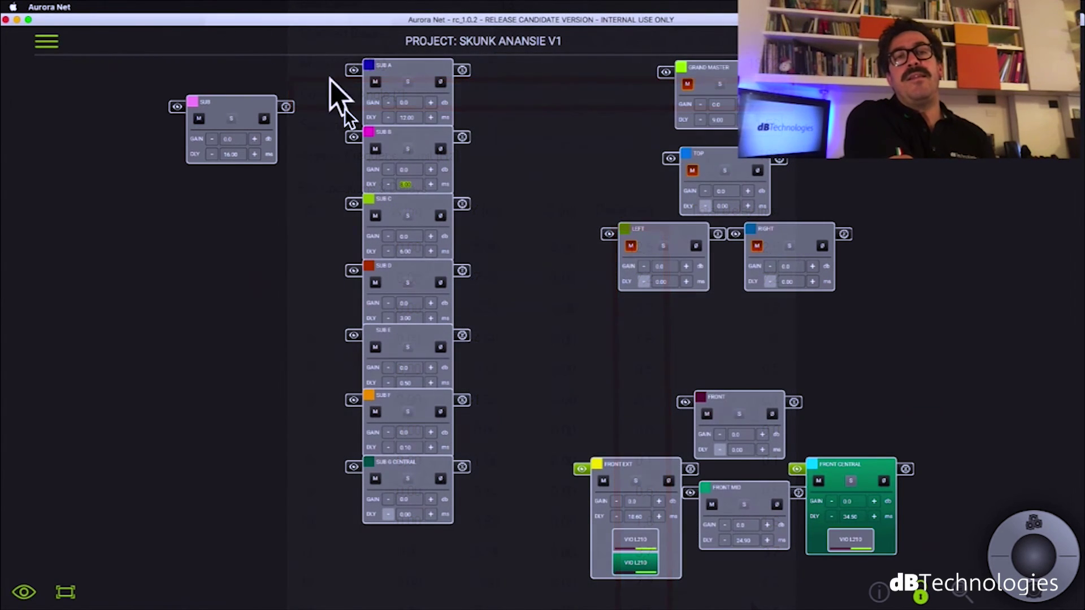
click(407, 117)
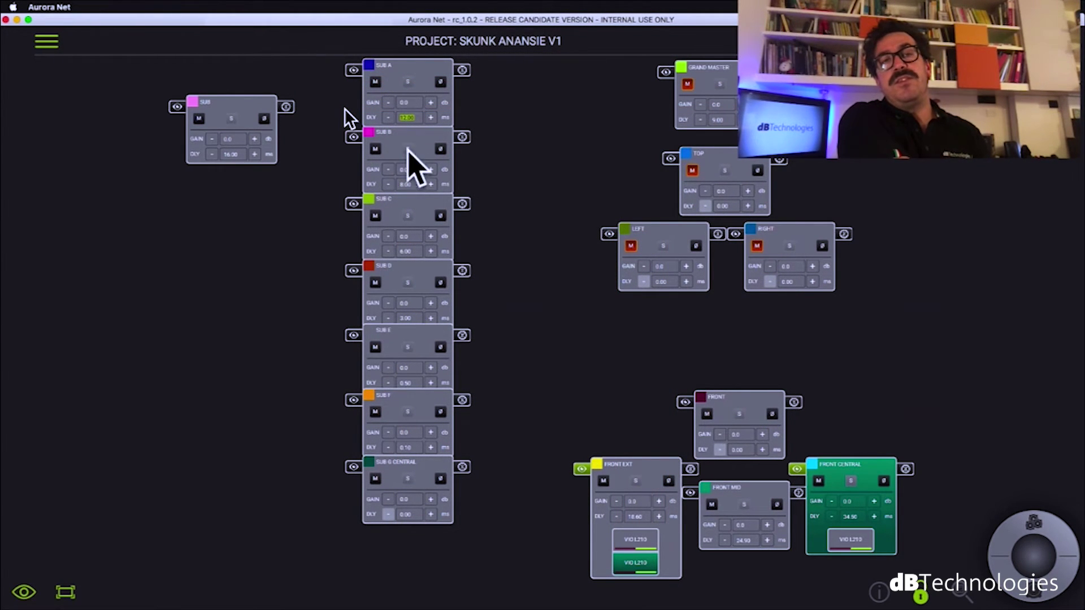
scroll(420, 309, up, 3)
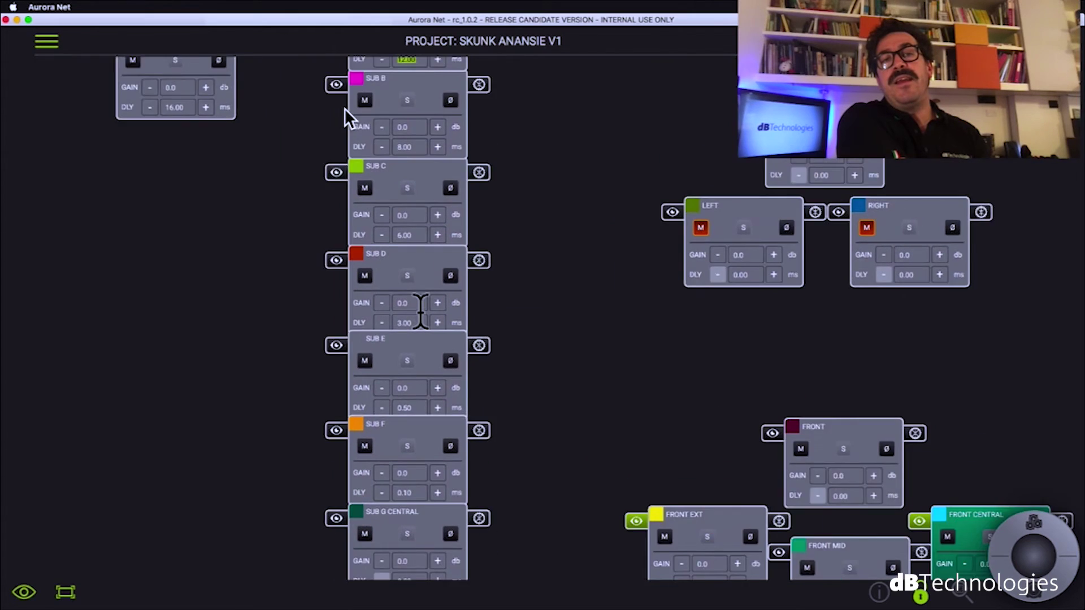
click(66, 591)
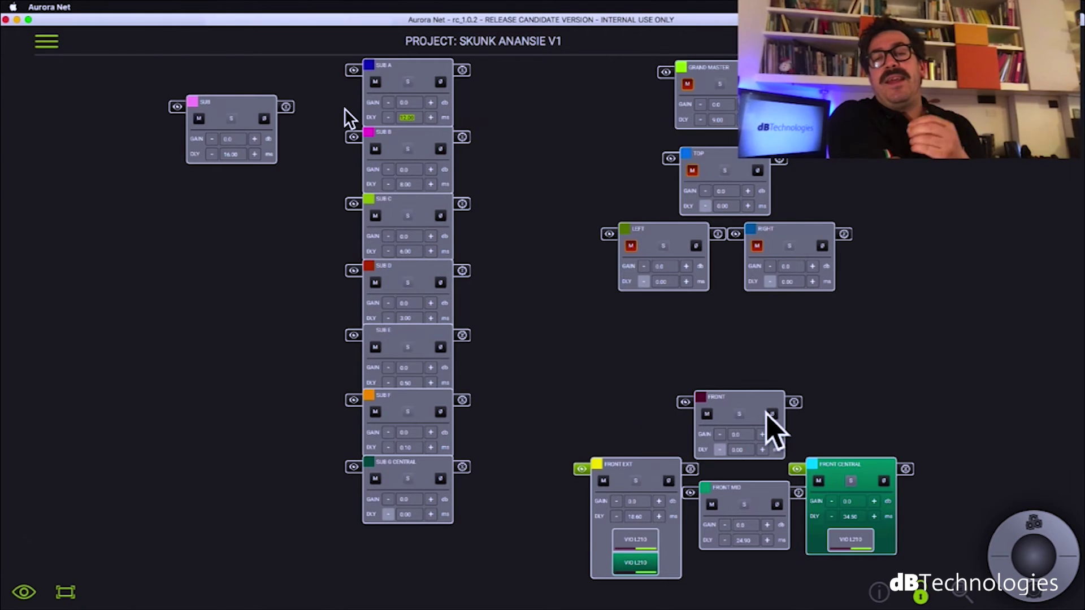
Raise the FRONT group, expand the SUB block's controls, and go to the speaker-array view
mouse_move(755, 412)
mouse_down()
mouse_move(690, 376)
mouse_move(760, 403)
mouse_up()
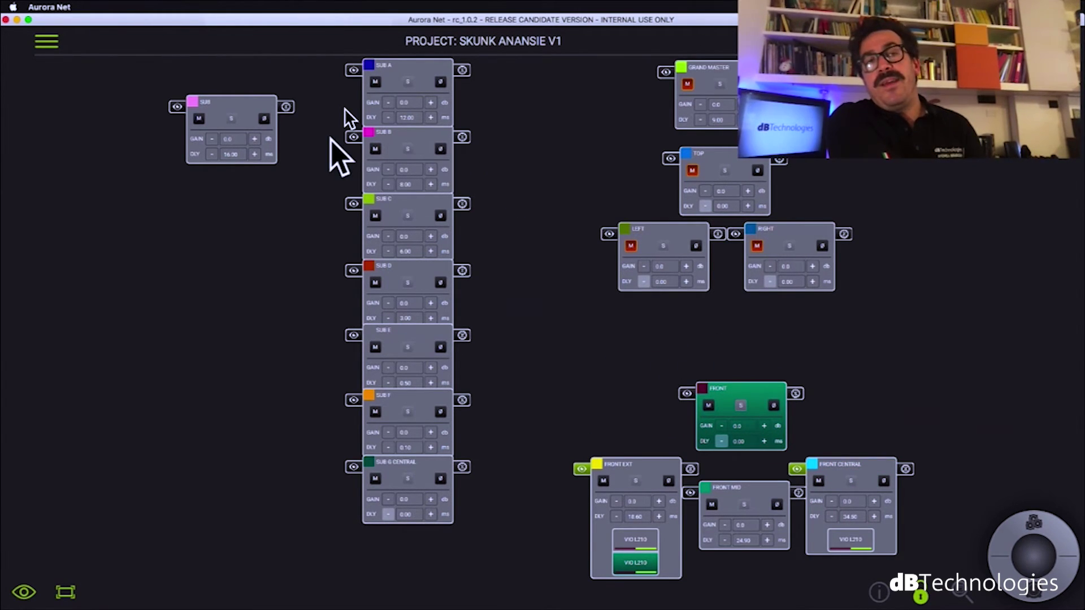
click(289, 106)
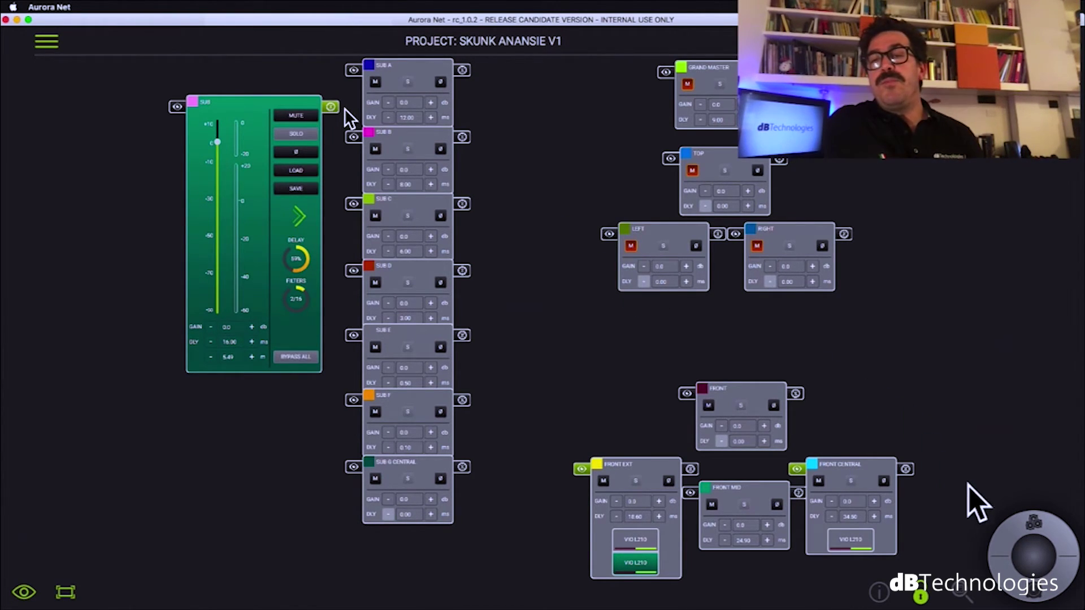
click(1020, 591)
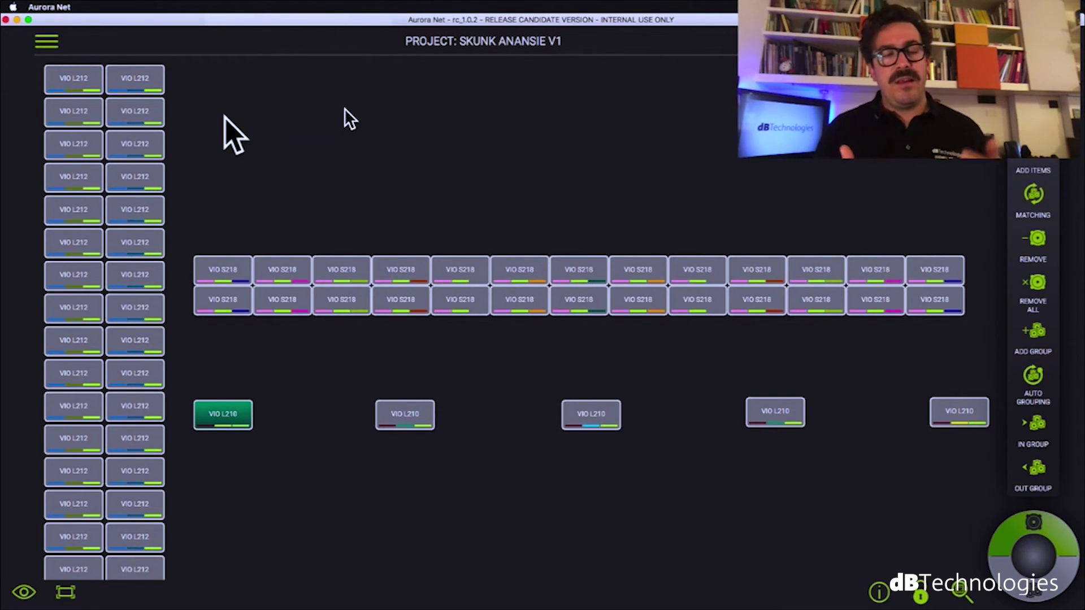
double_click(146, 77)
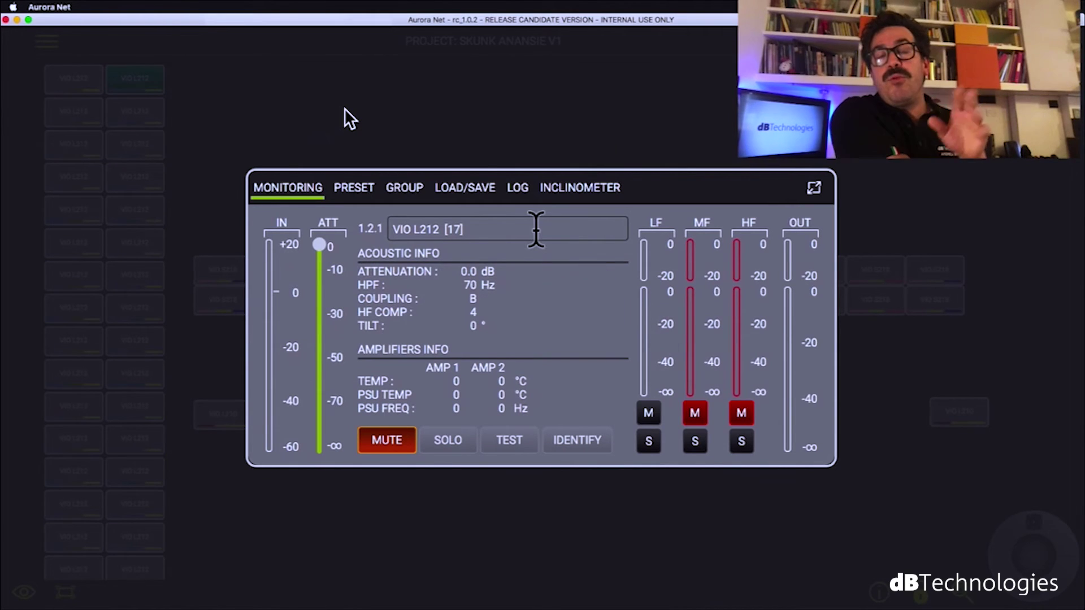
click(447, 108)
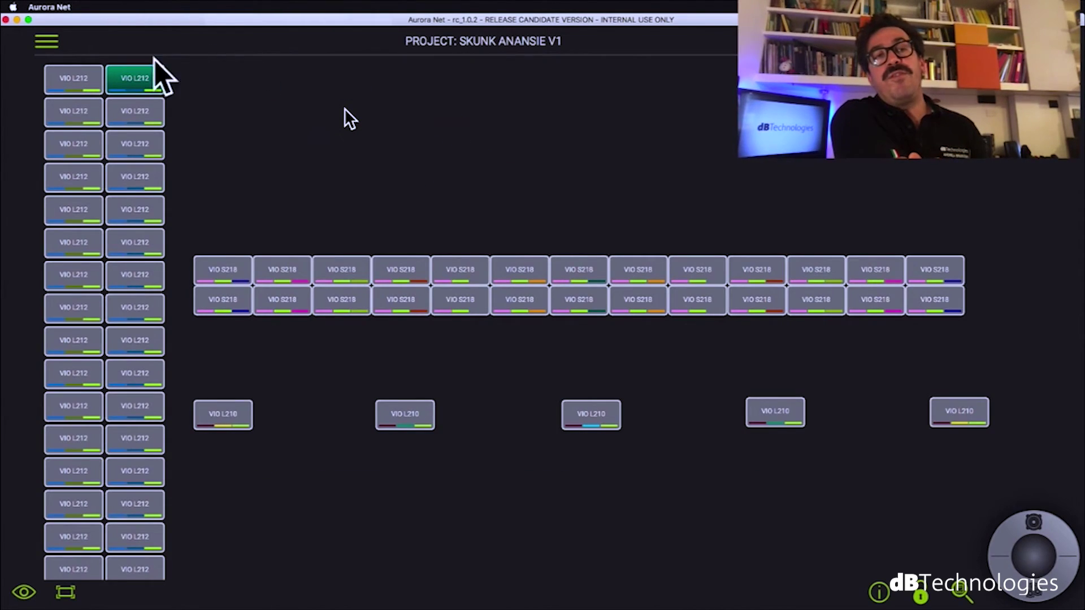
double_click(91, 85)
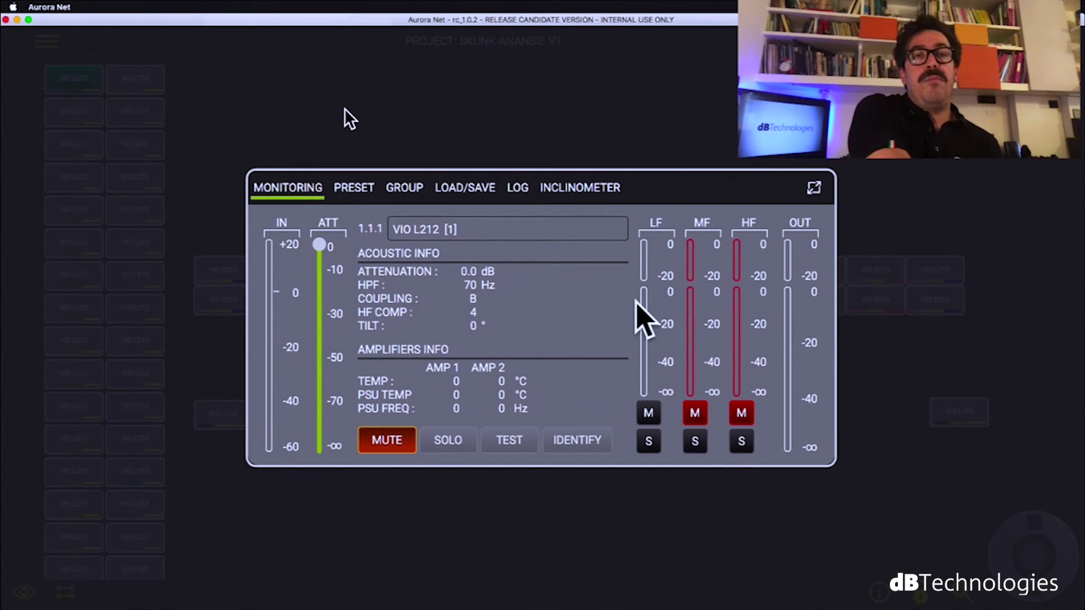
click(613, 105)
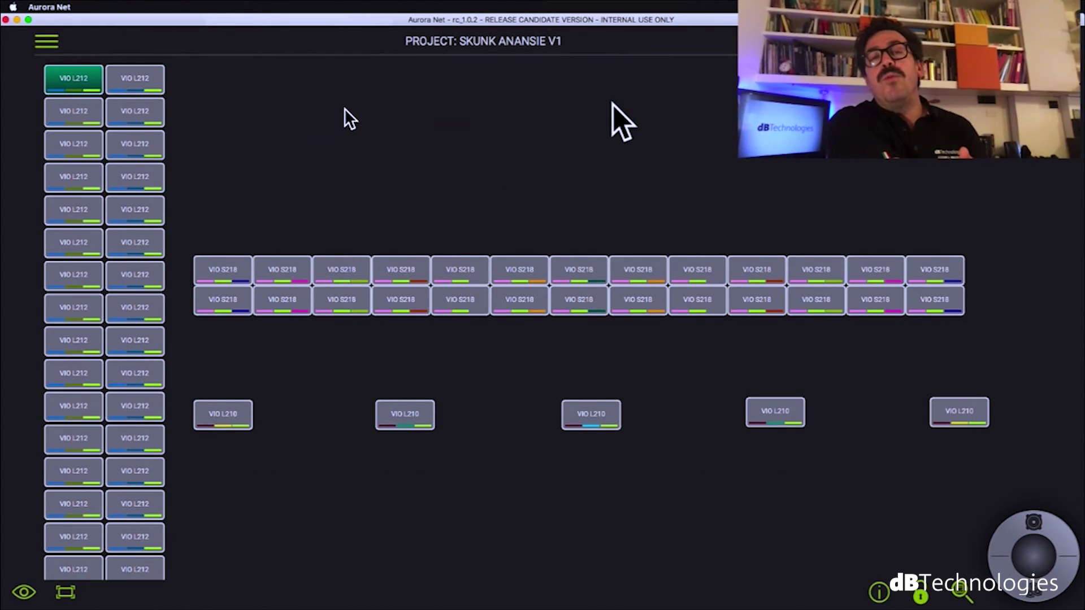
Activate and confirm Show Mode, then open monitoring for VIO S218 cabinet [24]
click(920, 593)
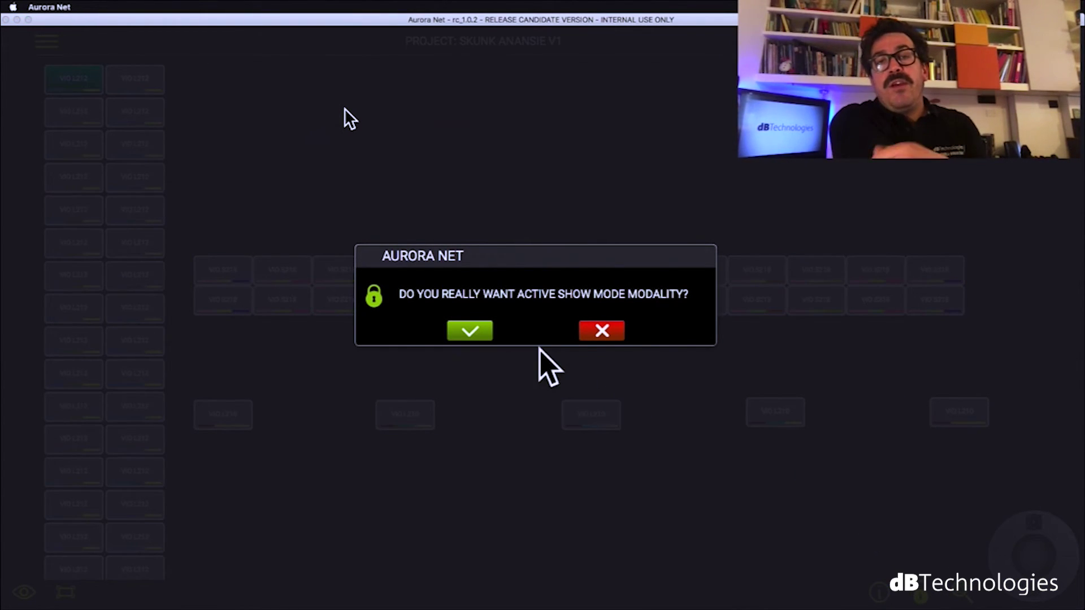
click(473, 333)
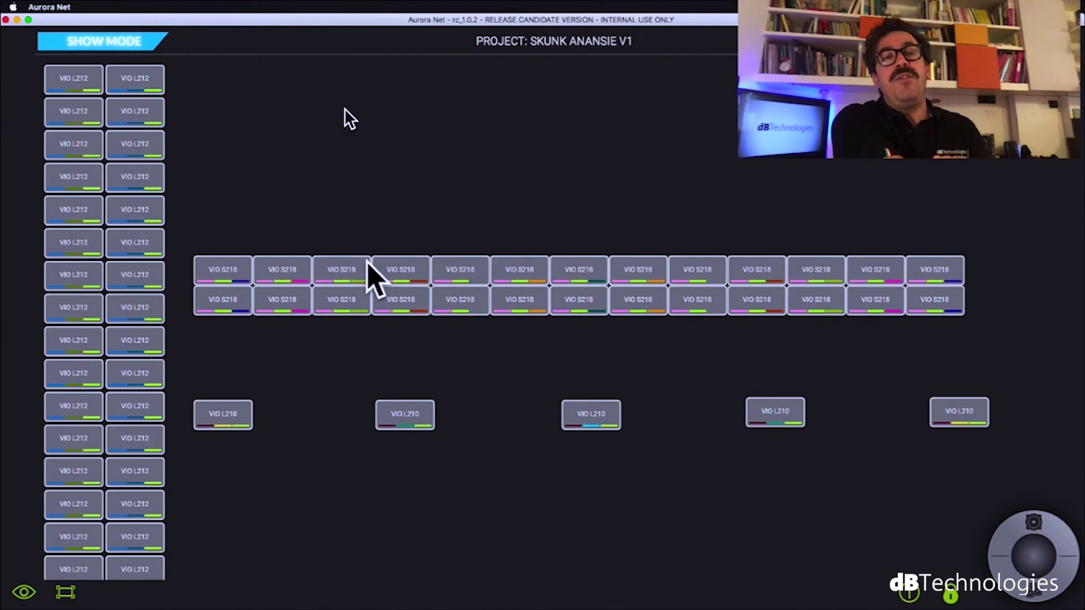
click(289, 265)
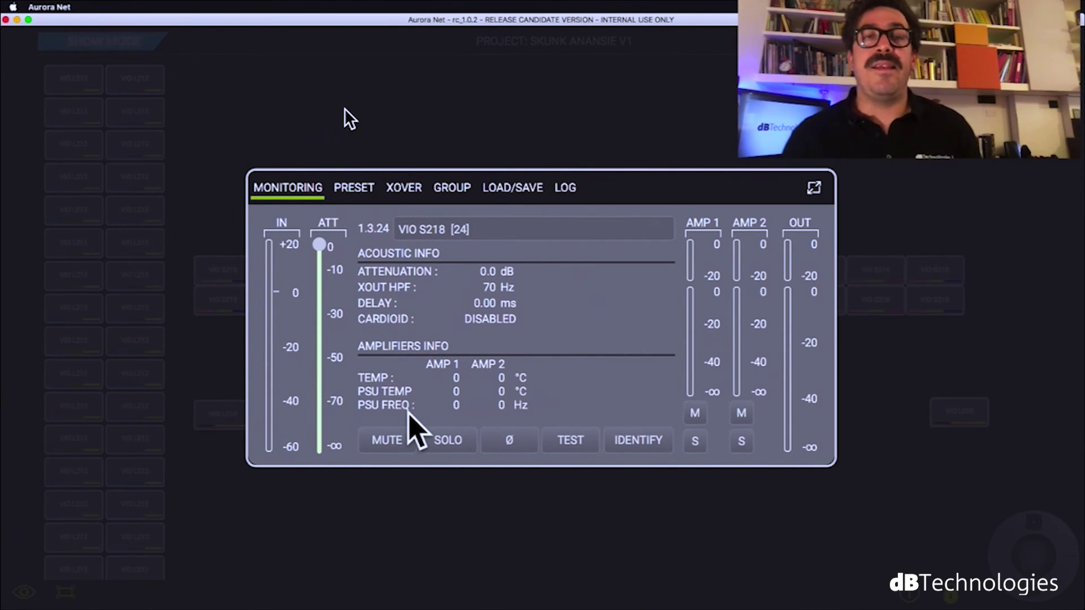
Close the VIO S218 [24] monitoring panel
click(471, 107)
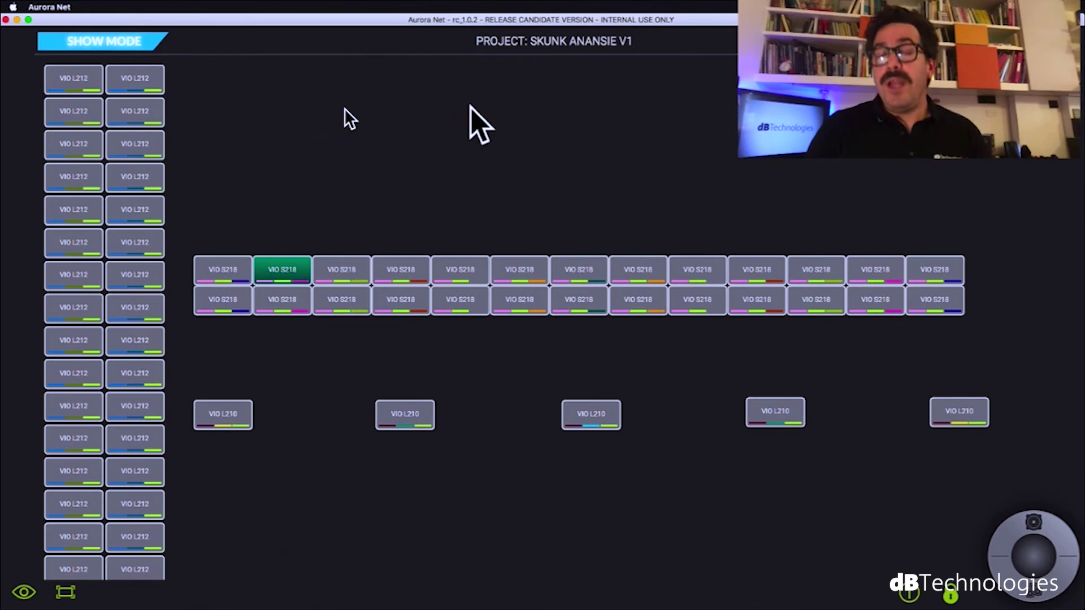